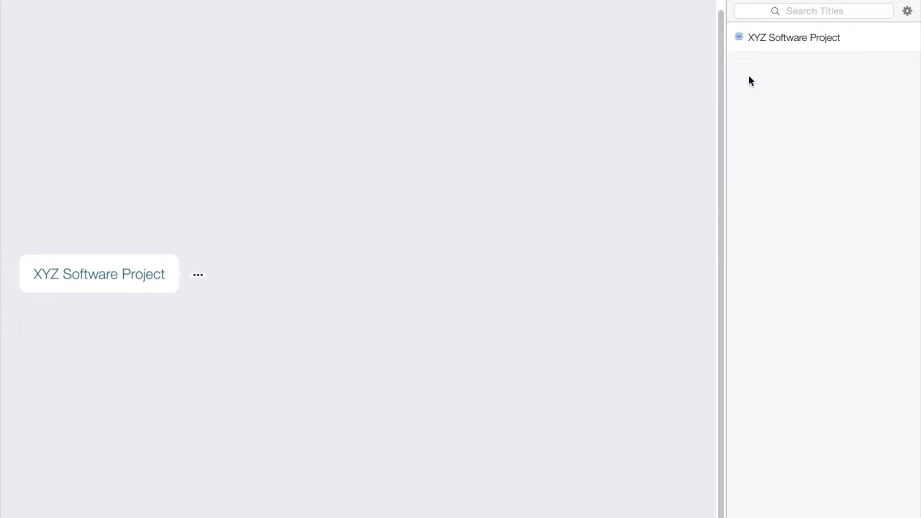
Step: Expand the root to show the five process groups, then expand Initiating to reveal Stakeholder Analysis and Project Charter
{"action": "left_click", "coordinate": [740, 41]}
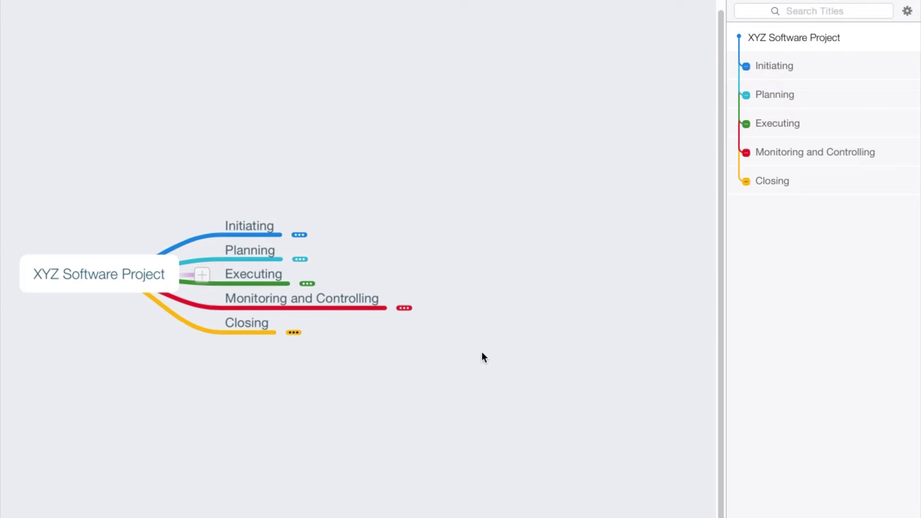
{"action": "left_click", "coordinate": [745, 66]}
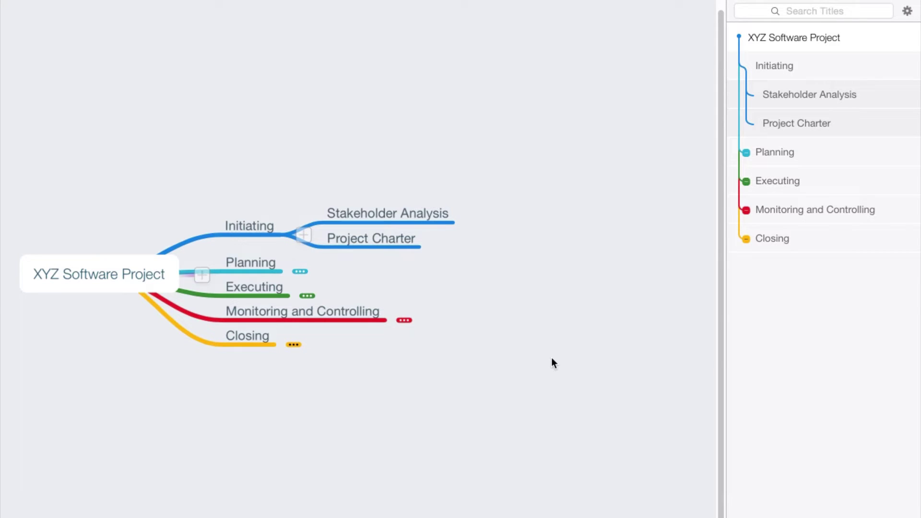
Step: Expand Planning's deliverables and Project Management's four plans in the outline
{"action": "left_click", "coordinate": [746, 152]}
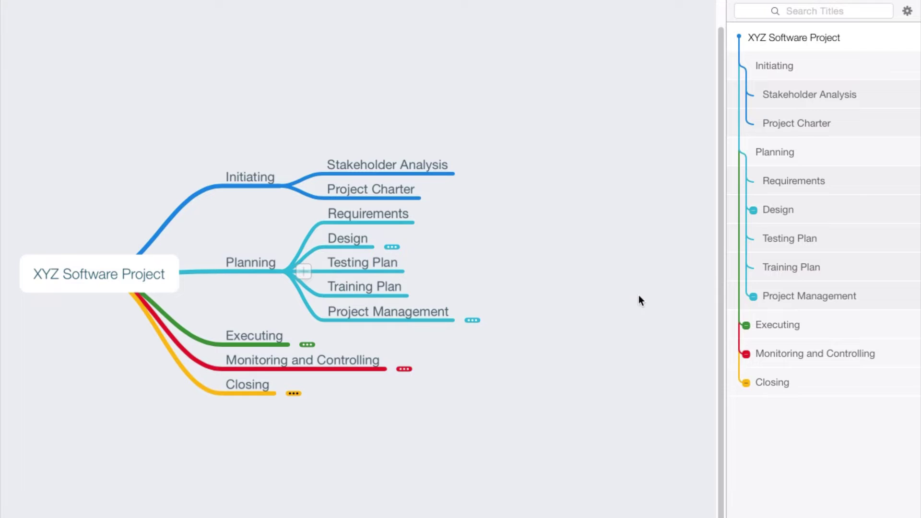
{"action": "left_click", "coordinate": [753, 296]}
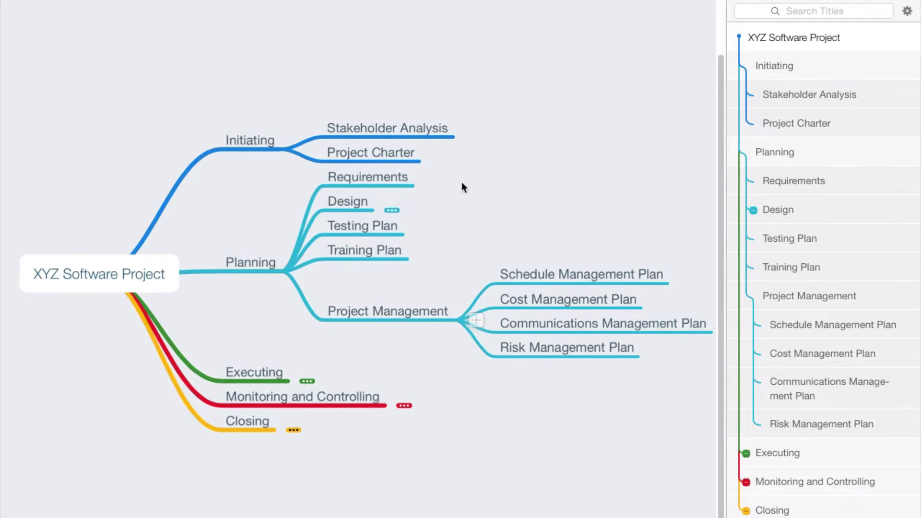
{"action": "mouse_move", "coordinate": [440, 166]}
Step: Expand Executing to show Development, Testing and Training, then scroll the outline down toward Closing
{"action": "left_click", "coordinate": [746, 453]}
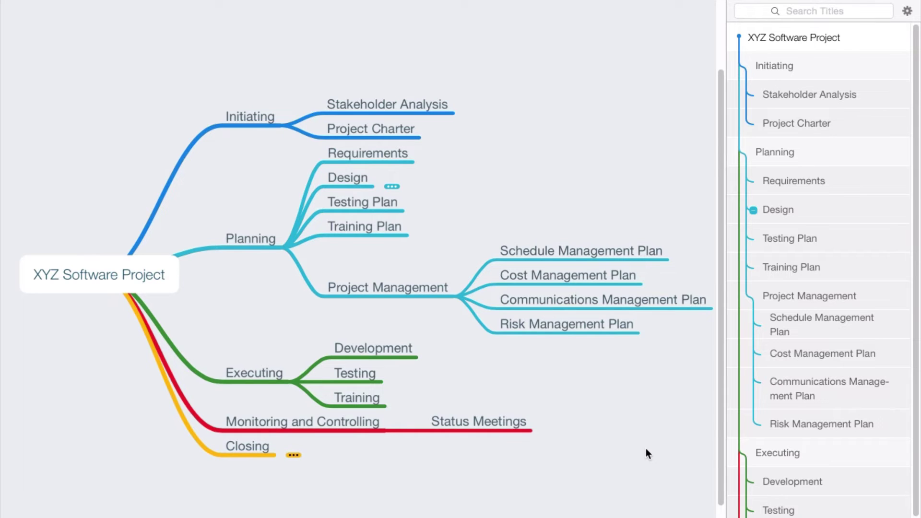
{"action": "scroll", "coordinate": [775, 488], "scroll_direction": "down", "scroll_amount": 1}
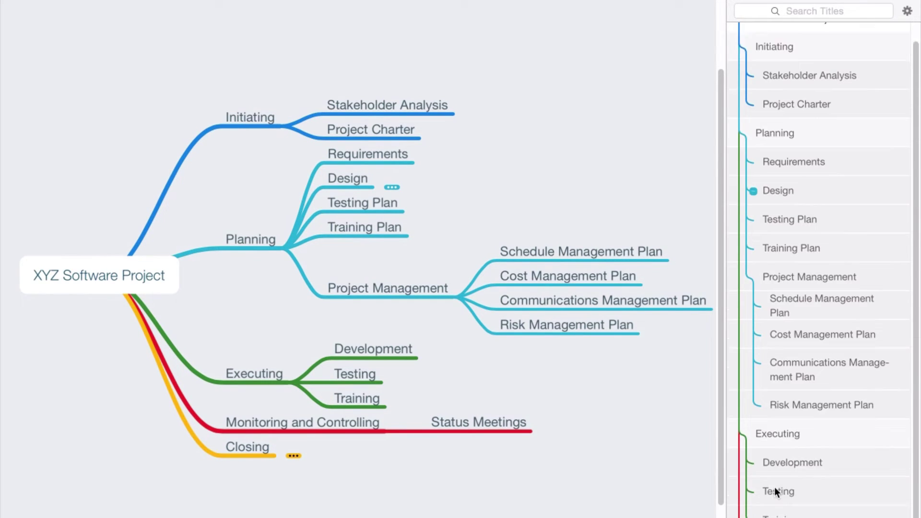
{"action": "scroll", "coordinate": [774, 487], "scroll_direction": "down", "scroll_amount": 2}
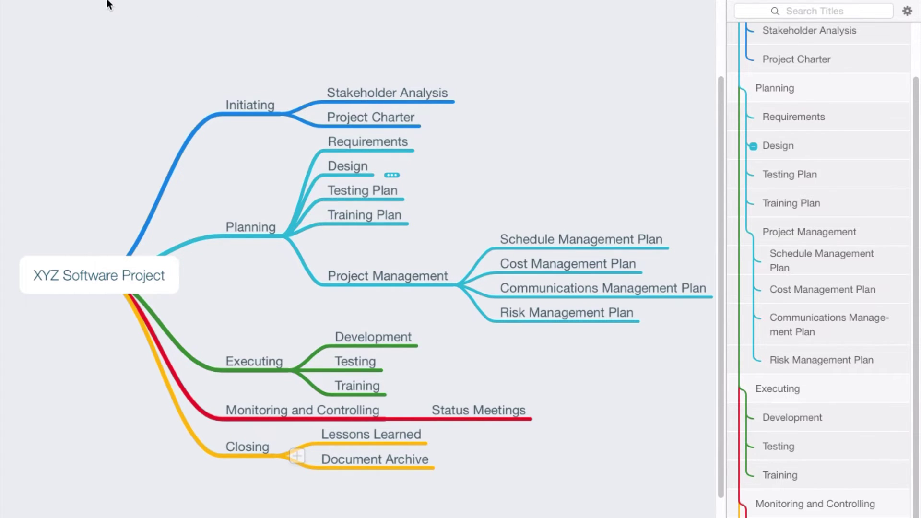
{"action": "mouse_move", "coordinate": [106, 2]}
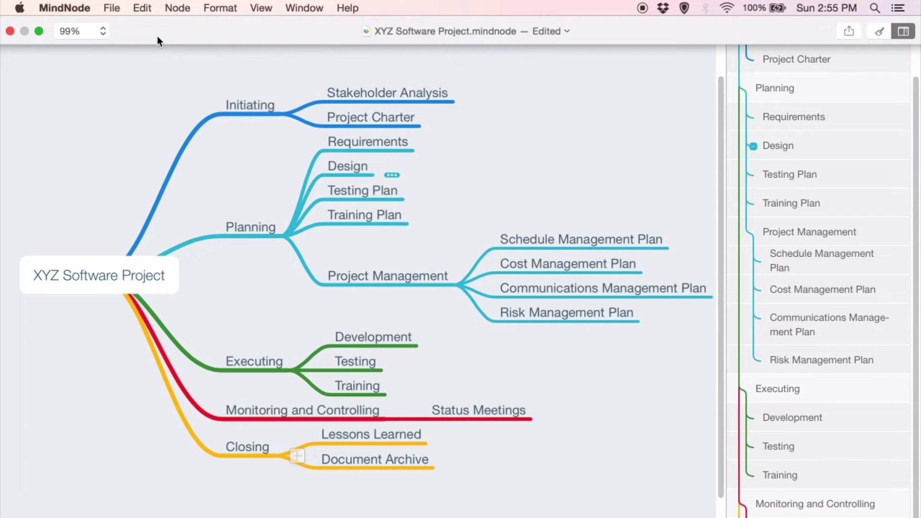
{"action": "key", "text": "ctrl+super+f"}
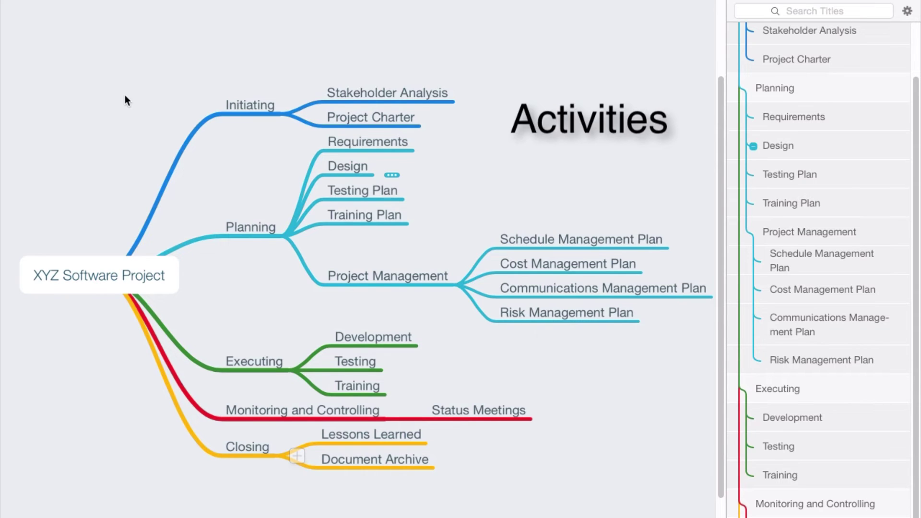
Step: Add 'Write Project Charter' and 'Refine/Edit Project Charter' as subtopics of Project Charter
{"action": "left_click", "coordinate": [338, 119]}
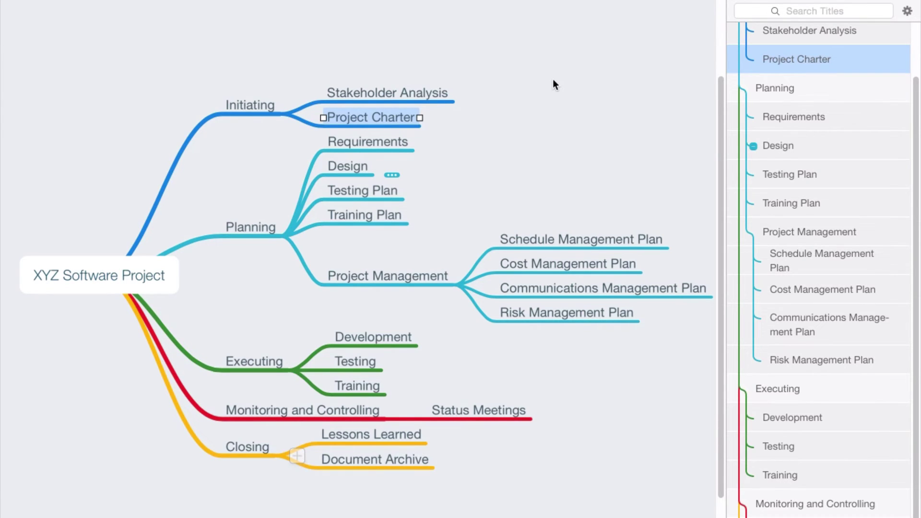
{"action": "key", "text": "Tab"}
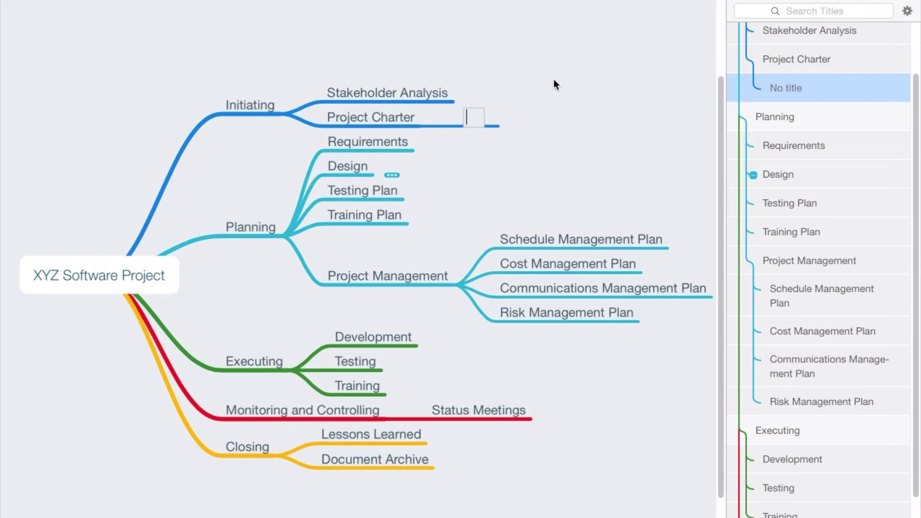
{"action": "type", "text": "Write "}
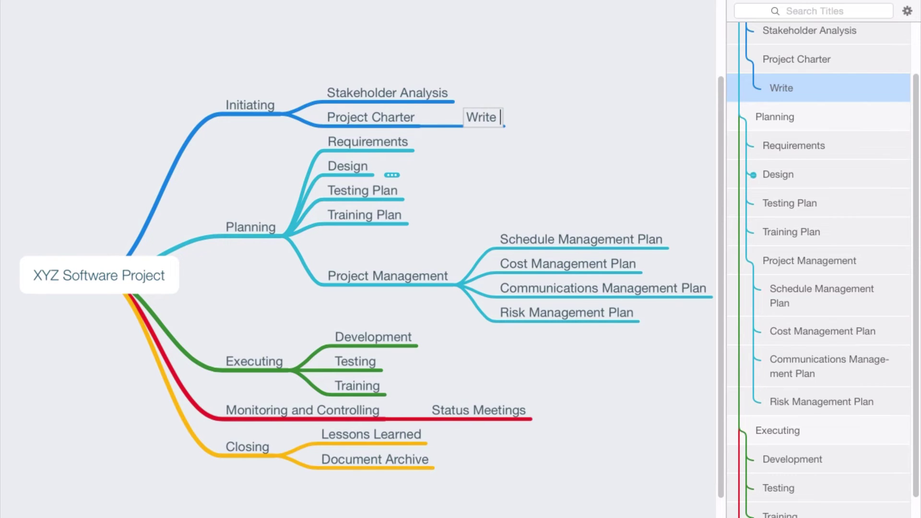
{"action": "type", "text": "Project Charter"}
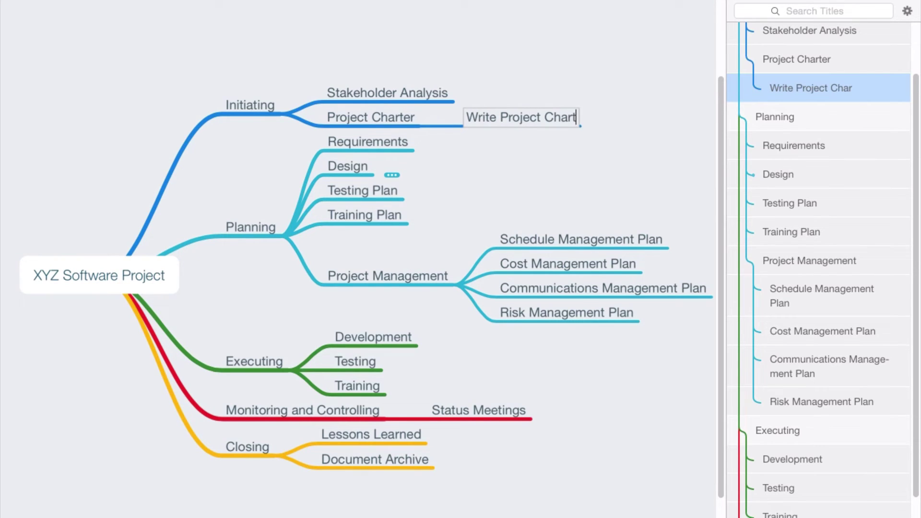
{"action": "key", "text": "Return"}
{"action": "key", "text": "Return"}
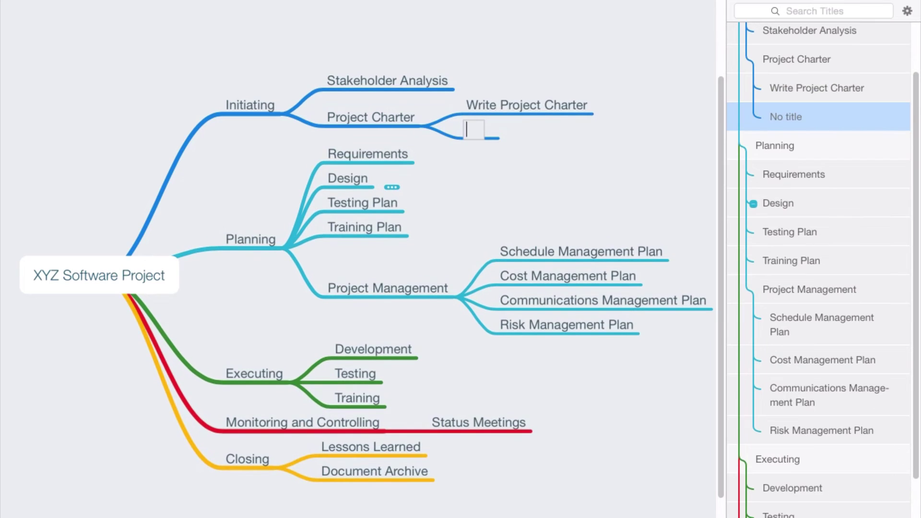
{"action": "type", "text": "Refine"}
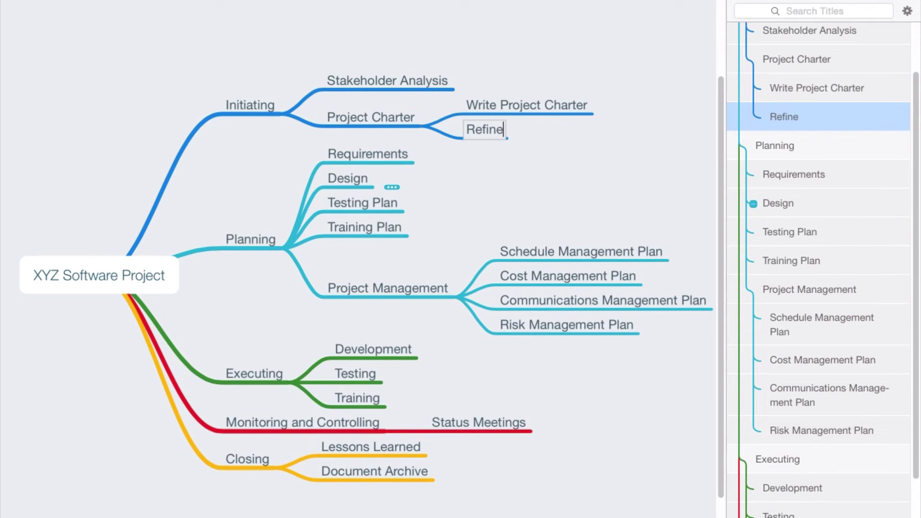
{"action": "type", "text": "/Edit Proje"}
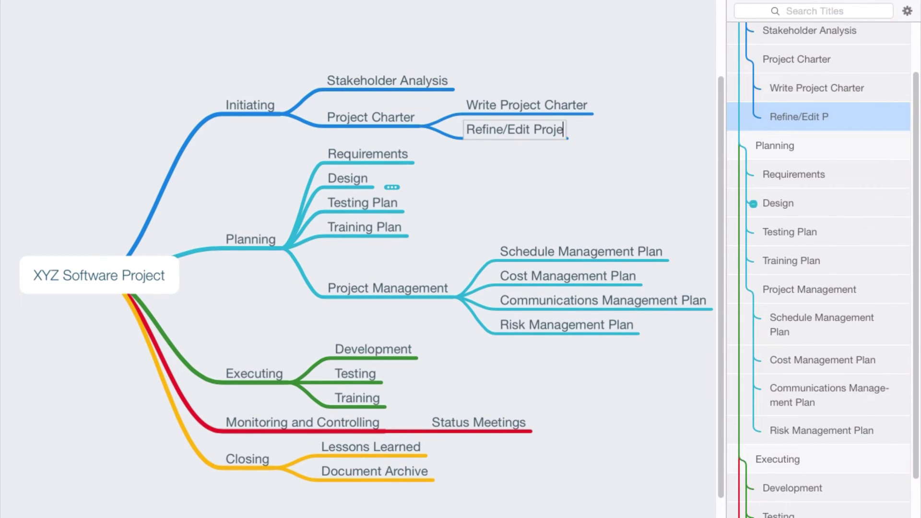
{"action": "type", "text": "ct Charter"}
{"action": "key", "text": "Return"}
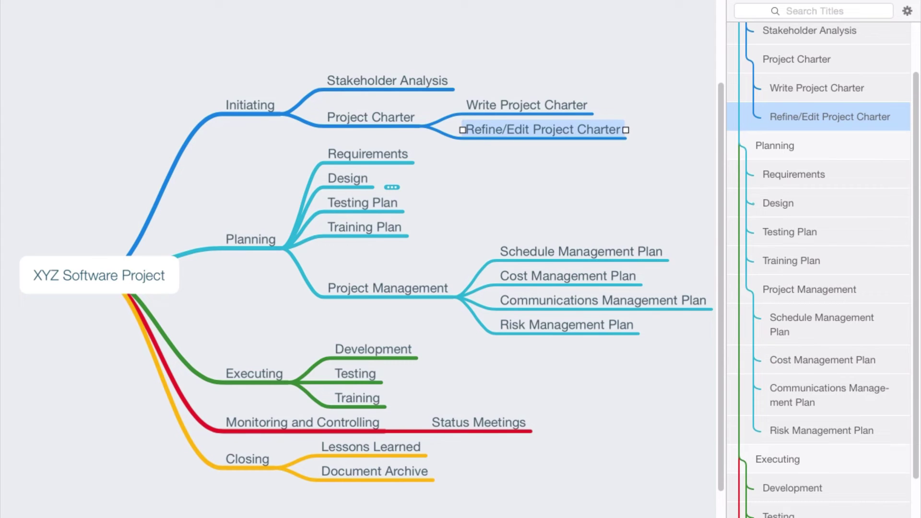
Step: Add 'Approve Project Charter' and 'Publish Project Charter' subtopics, replacing the 'Submit' text
{"action": "key", "text": "Return"}
{"action": "type", "text": "Approv"}
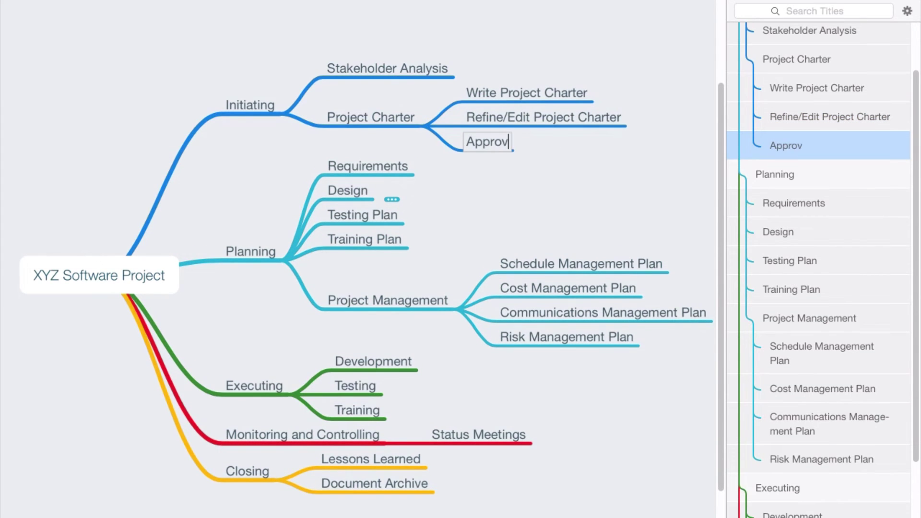
{"action": "type", "text": "e Project Charter"}
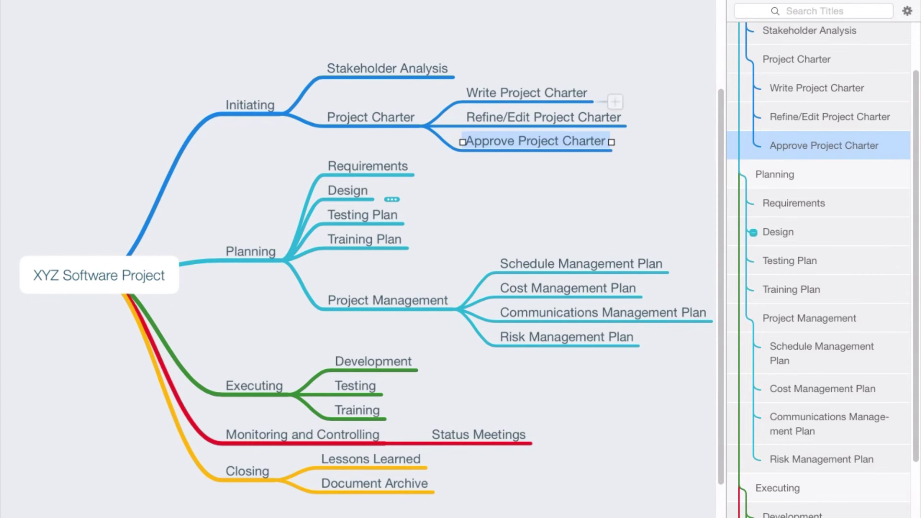
{"action": "key", "text": "Return"}
{"action": "type", "text": "Su"}
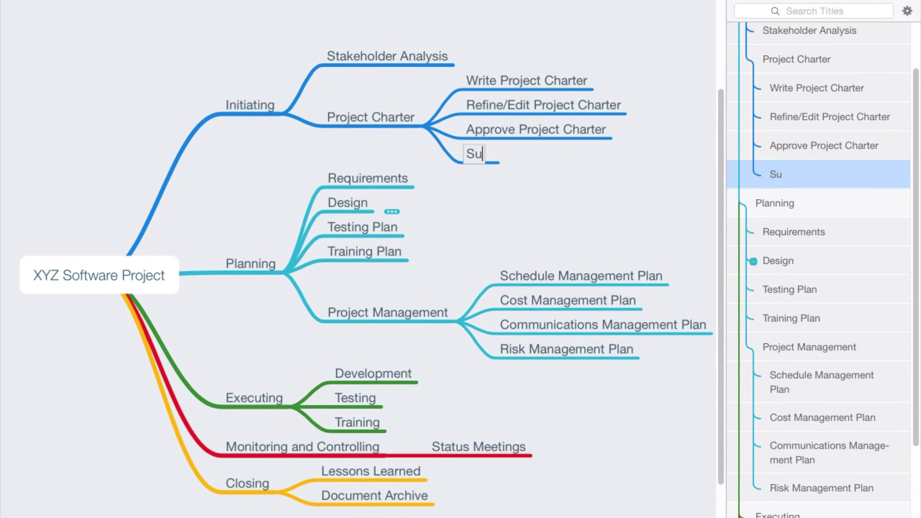
{"action": "type", "text": "bmit"}
{"action": "key", "text": "BackSpace"}
{"action": "key", "text": "BackSpace"}
{"action": "key", "text": "BackSpace"}
{"action": "key", "text": "BackSpace"}
{"action": "key", "text": "BackSpace"}
{"action": "key", "text": "BackSpace"}
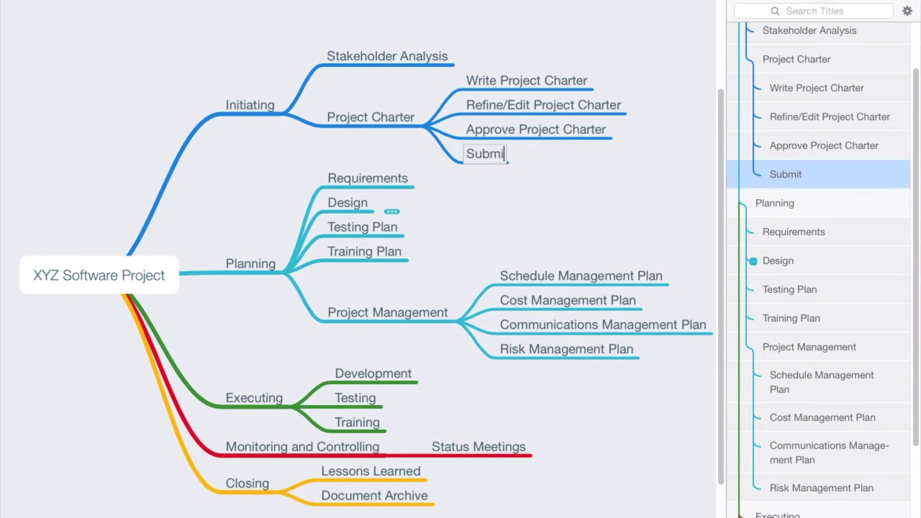
{"action": "type", "text": "P"}
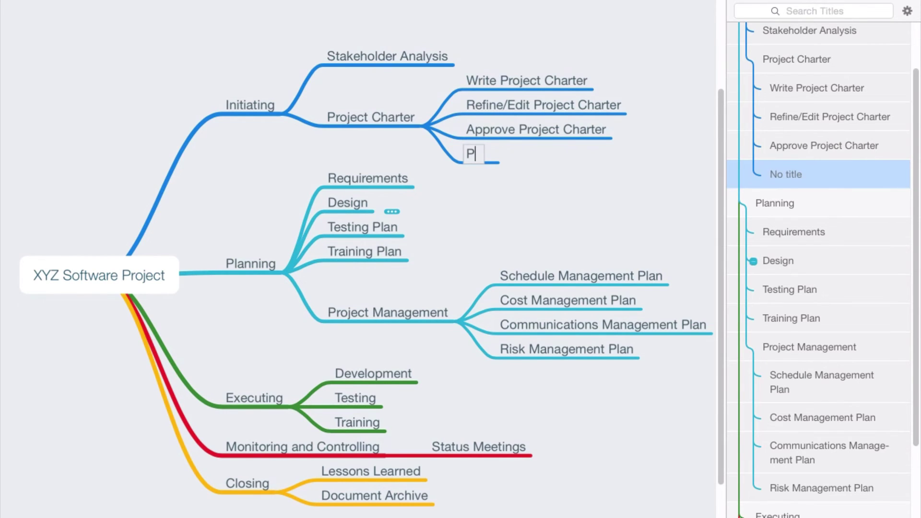
{"action": "type", "text": "ublish Proj"}
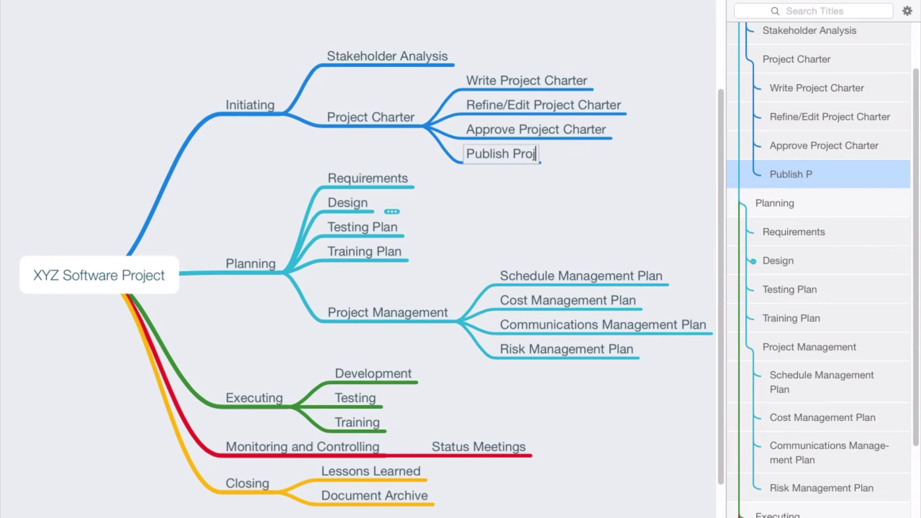
{"action": "type", "text": "ect Charter"}
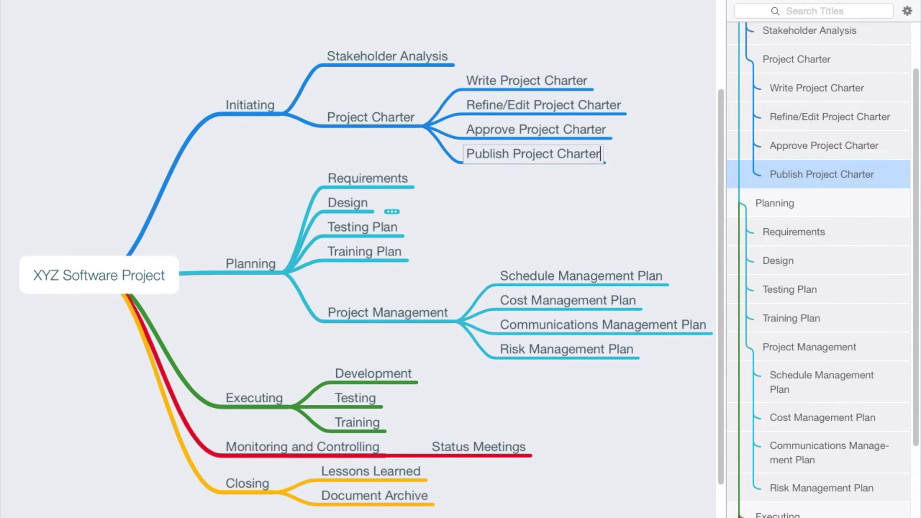
{"action": "key", "text": "Return"}
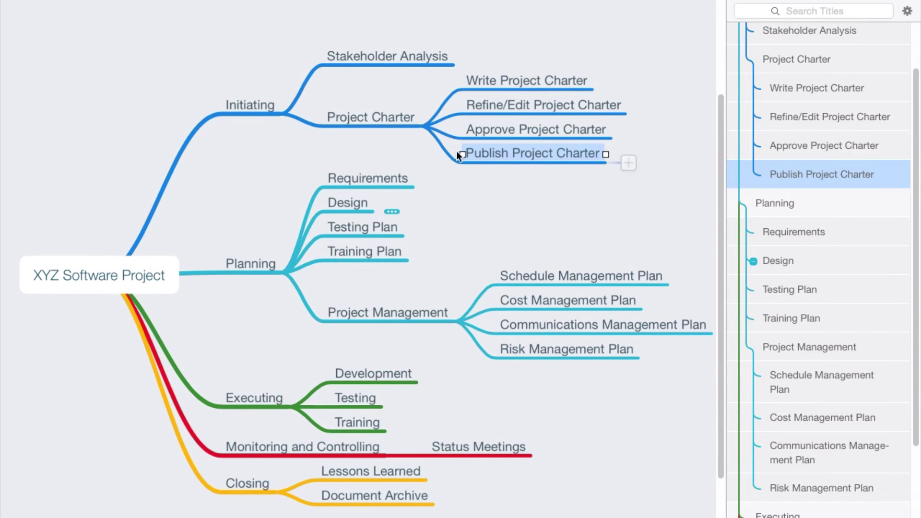
Step: Delete the Write, Refine/Edit, Approve and Publish task topics under Project Charter
{"action": "left_click", "coordinate": [372, 119]}
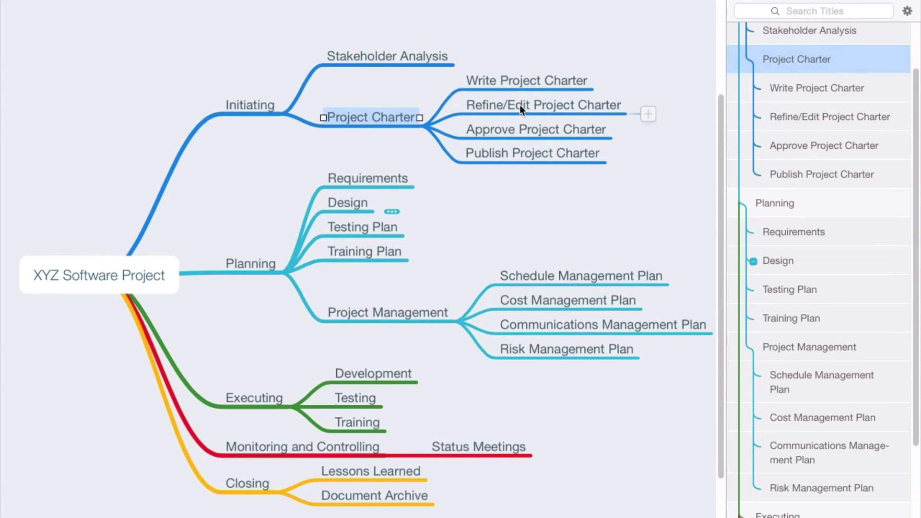
{"action": "left_click", "coordinate": [523, 85]}
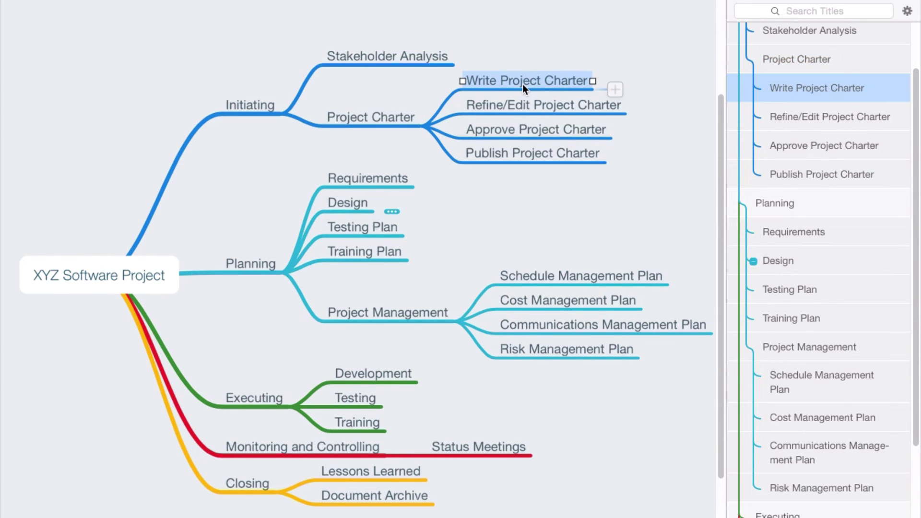
{"action": "key", "text": "Delete"}
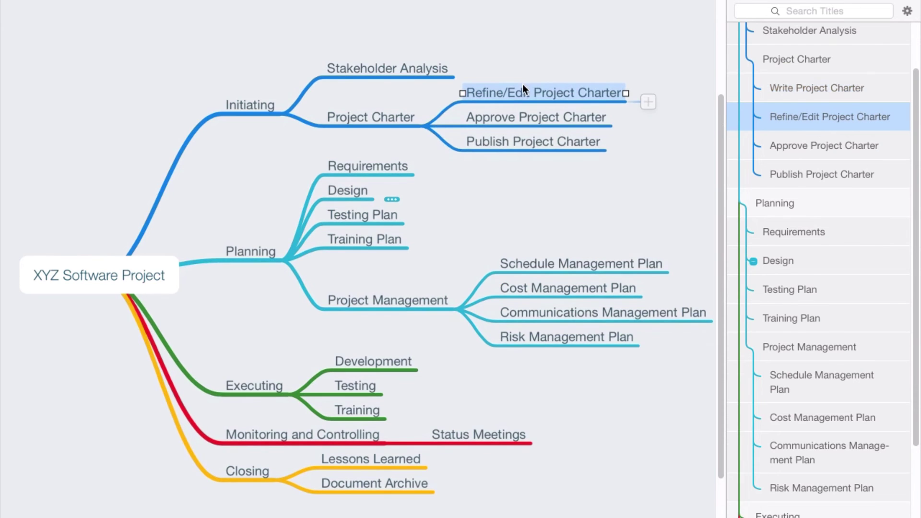
{"action": "key", "text": "Delete"}
{"action": "key", "text": "Delete"}
{"action": "key", "text": "Delete"}
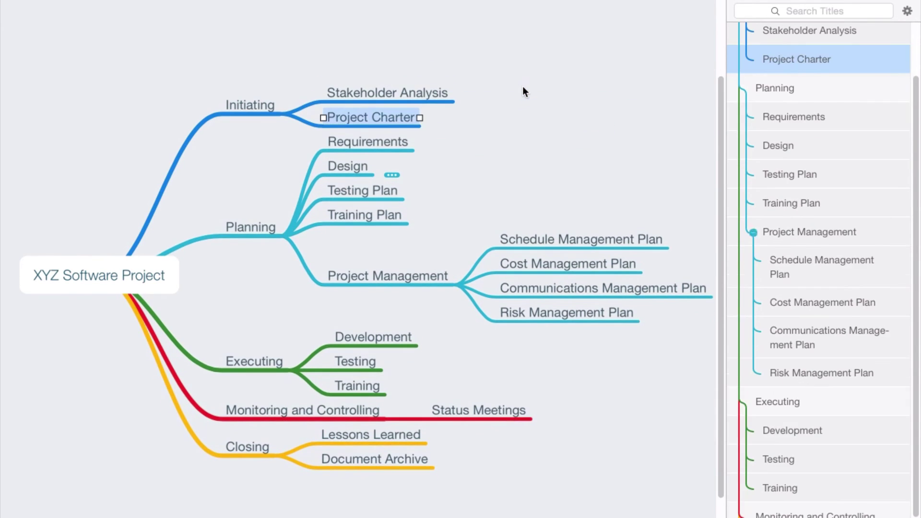
Step: Change the Project Charter topic's title to 'Create Project Charter'
{"action": "double_click", "coordinate": [328, 116]}
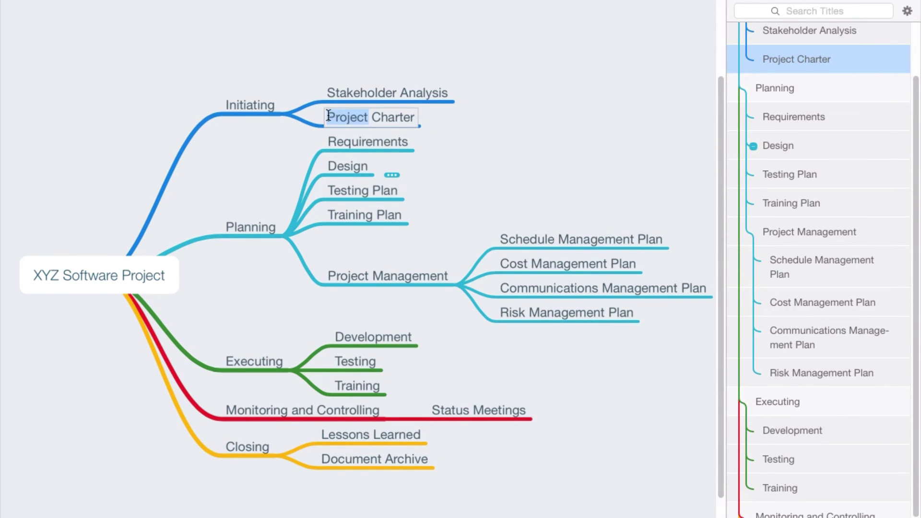
{"action": "type", "text": "Crea"}
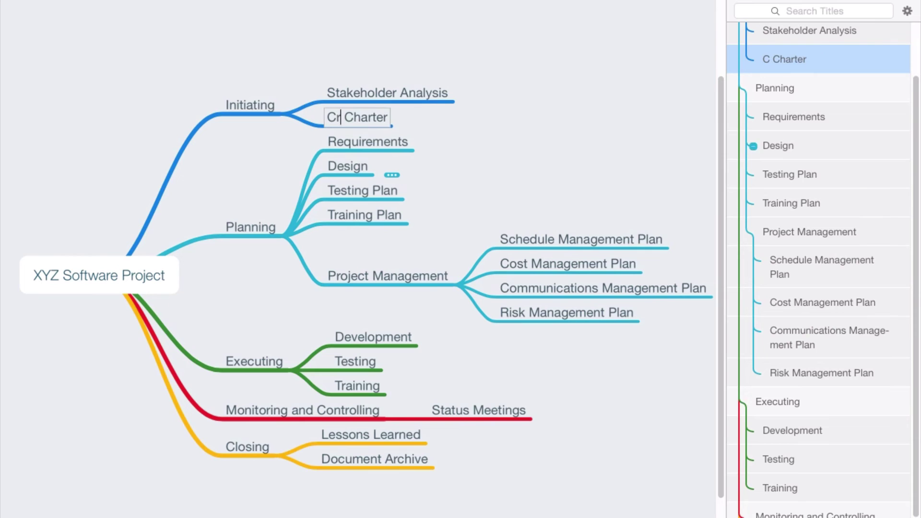
{"action": "type", "text": "te Proje"}
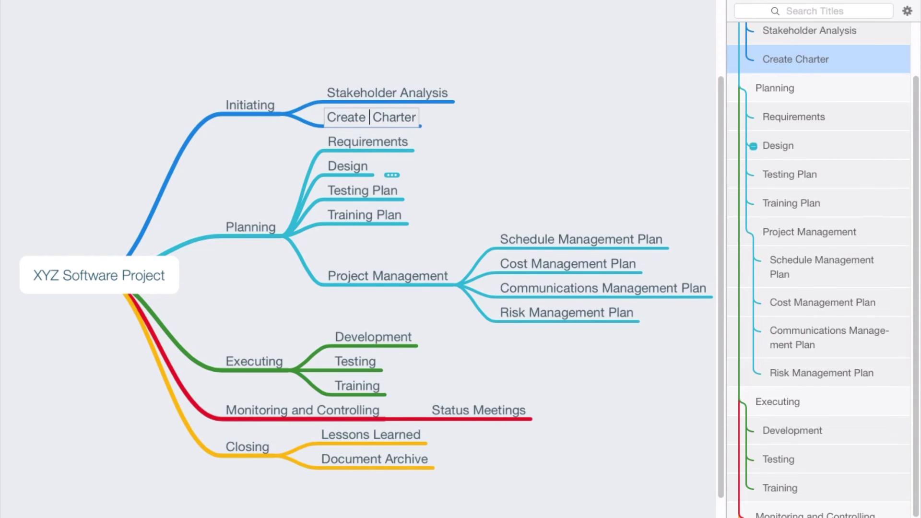
{"action": "type", "text": "ct"}
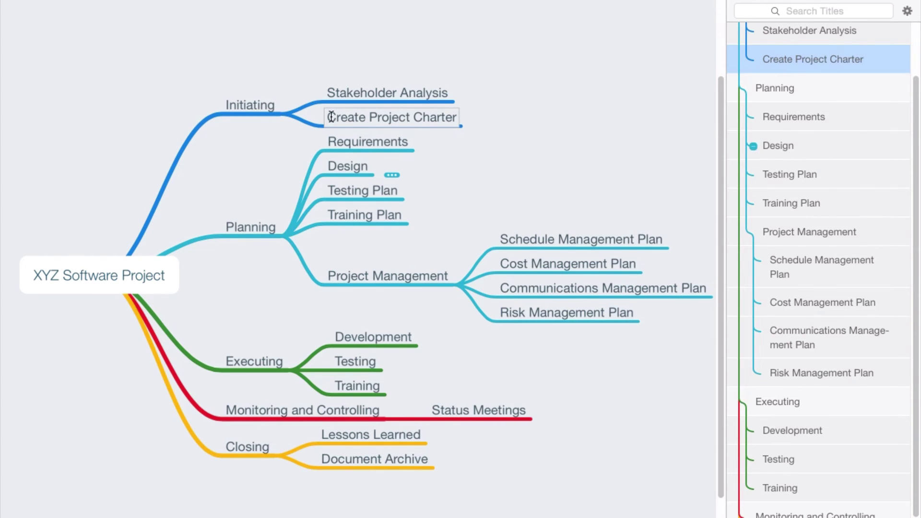
{"action": "left_click", "coordinate": [523, 134]}
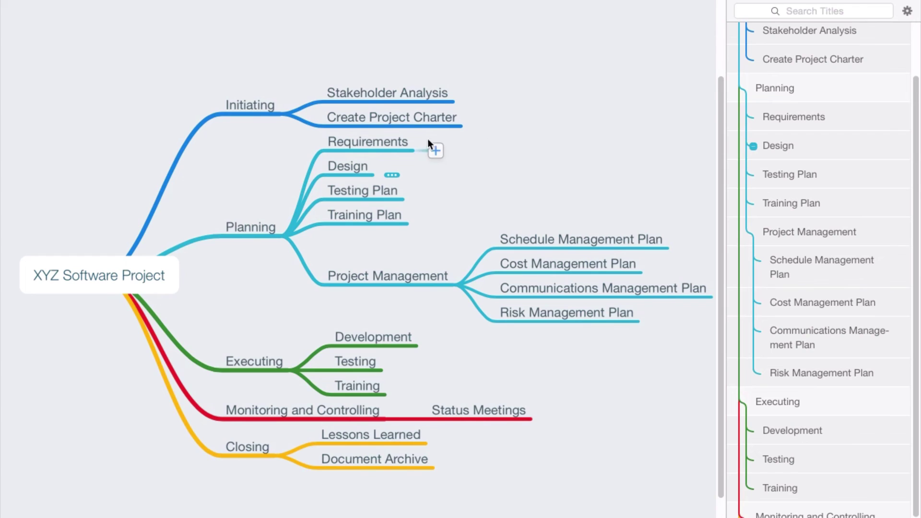
Step: Rename the Requirements topic to 'Develop Requirements'
{"action": "left_click", "coordinate": [406, 140]}
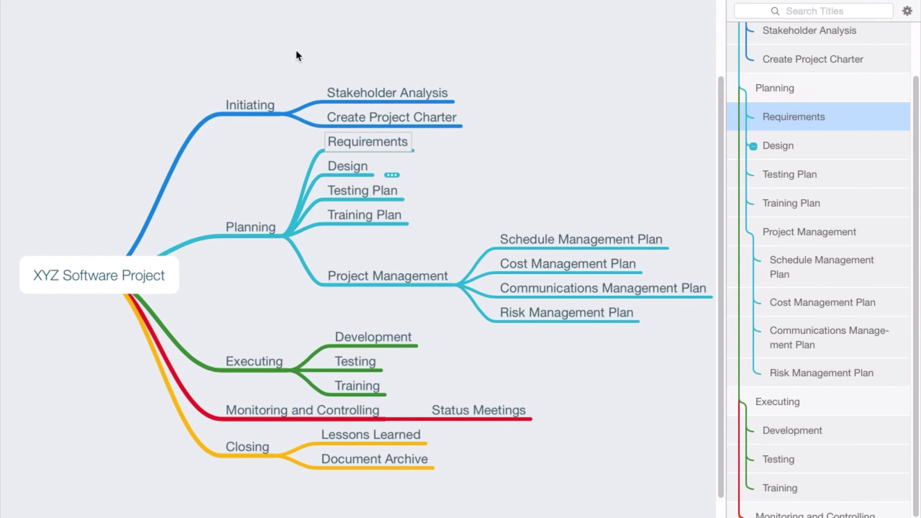
{"action": "type", "text": "Devel"}
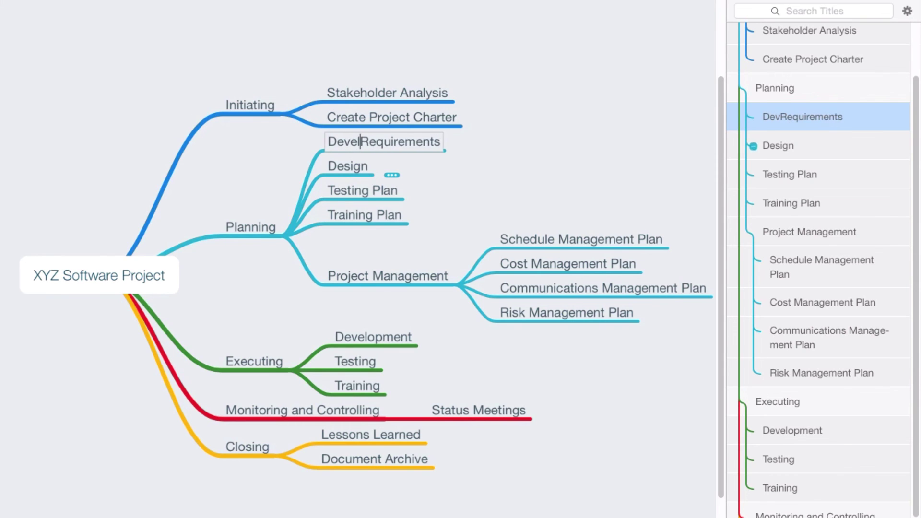
{"action": "type", "text": "op"}
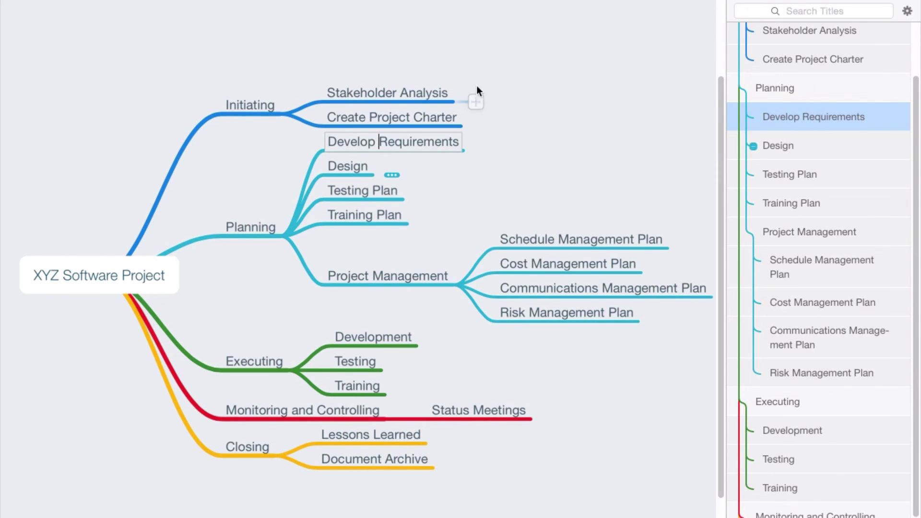
{"action": "left_click", "coordinate": [529, 102]}
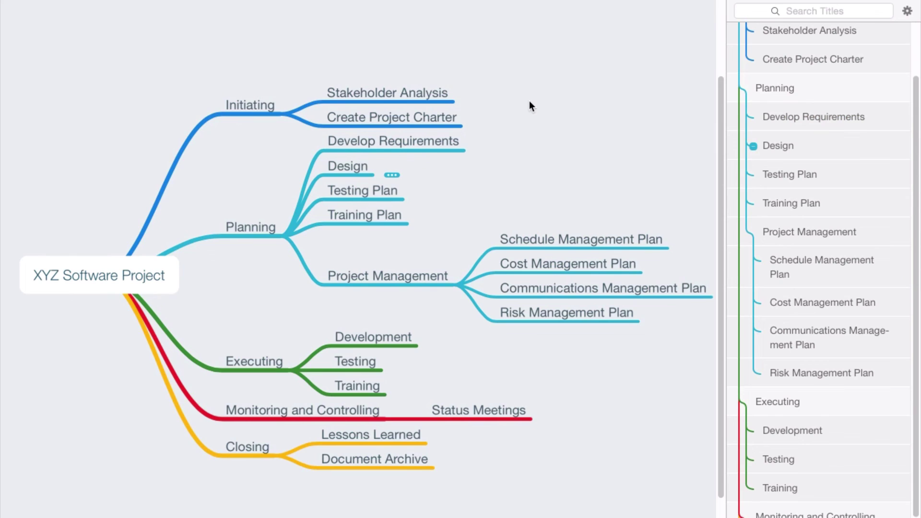
Step: Rename Executing's Development topic to 'Complete Development'
{"action": "mouse_move", "coordinate": [497, 151]}
{"action": "mouse_move", "coordinate": [367, 352]}
{"action": "double_click", "coordinate": [359, 338]}
{"action": "left_click", "coordinate": [339, 334]}
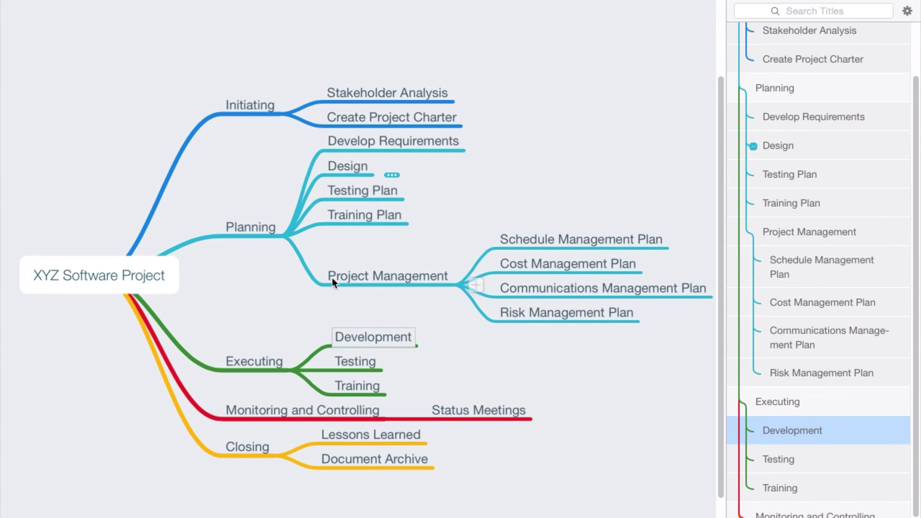
{"action": "type", "text": "Complete"}
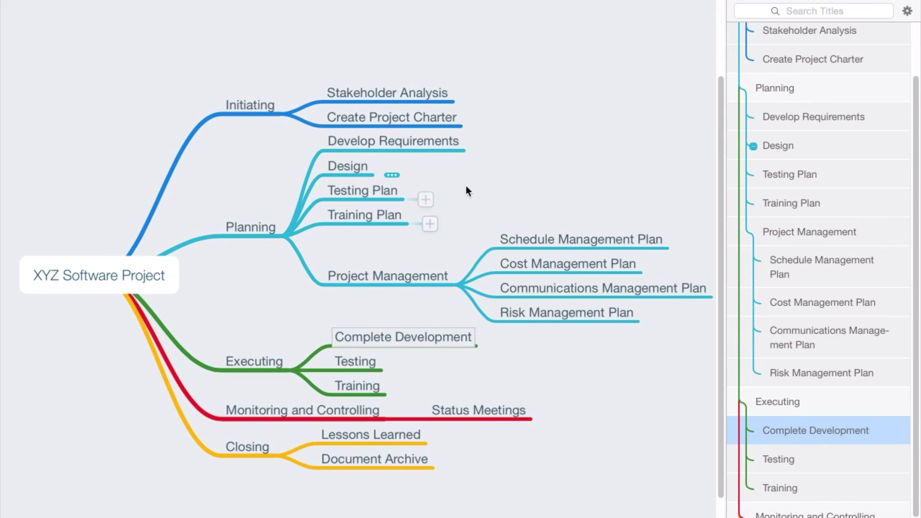
{"action": "left_click", "coordinate": [584, 124]}
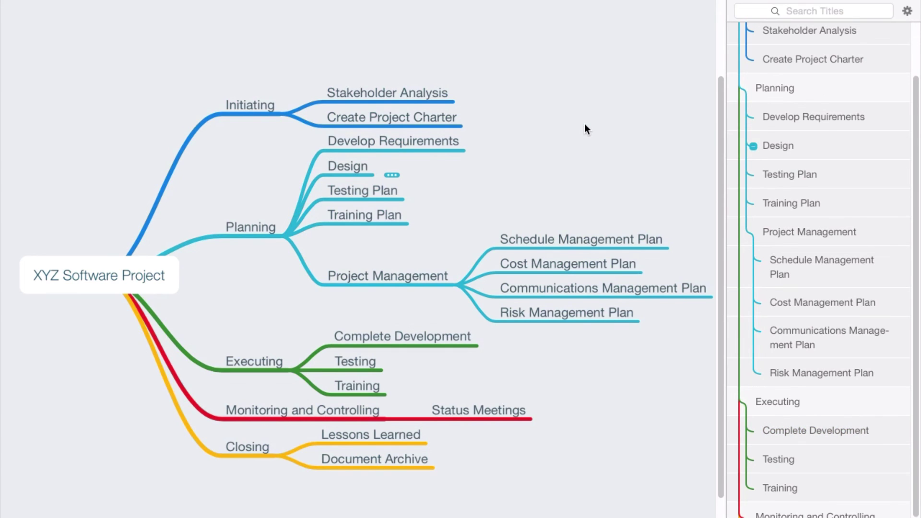